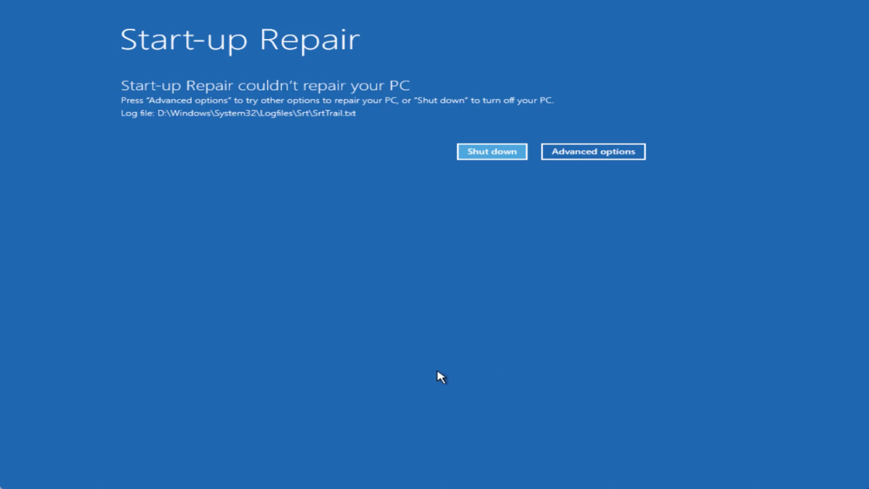
# Go from the failed Start-up Repair screen through Advanced options and Troubleshoot to Command Prompt.
pyautogui.click(587, 153)
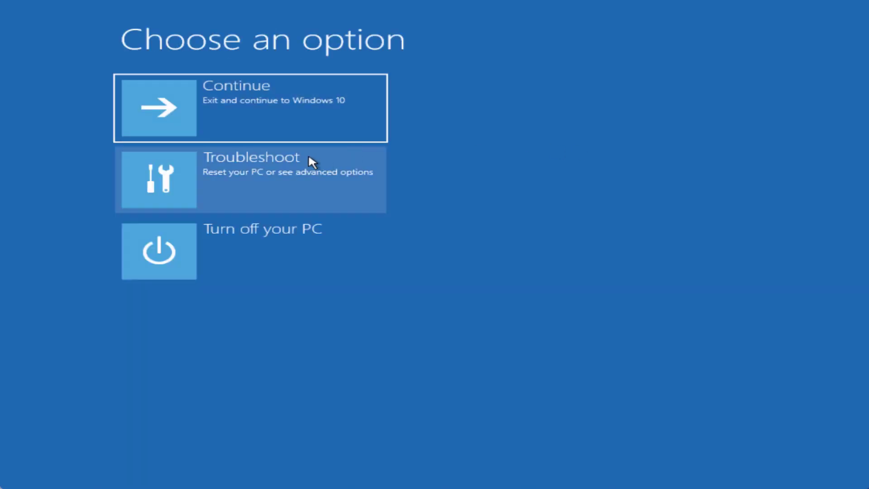
pyautogui.click(262, 181)
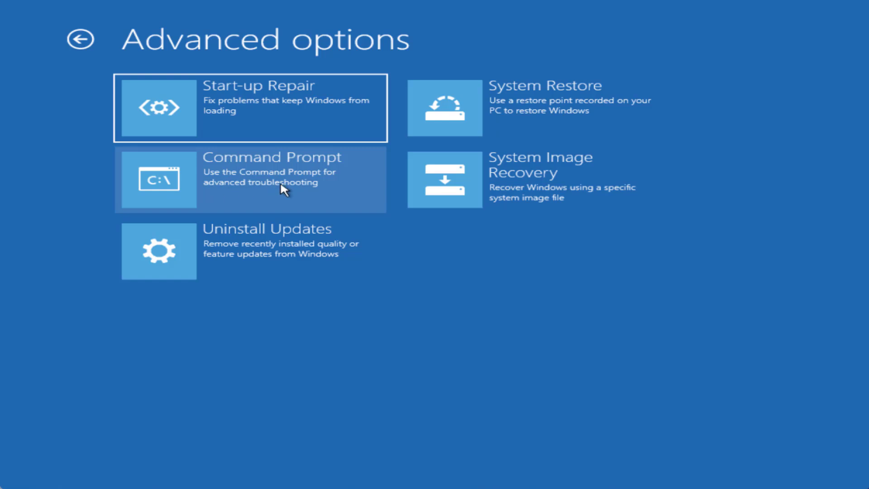
pyautogui.click(281, 180)
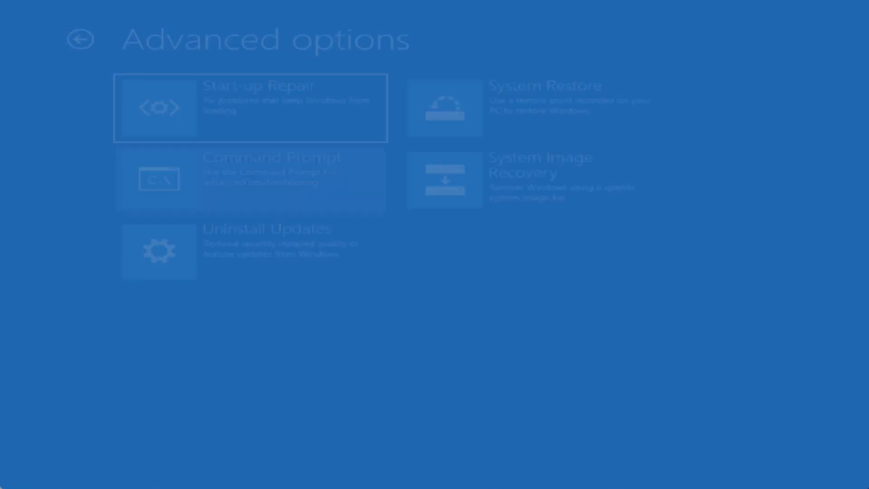
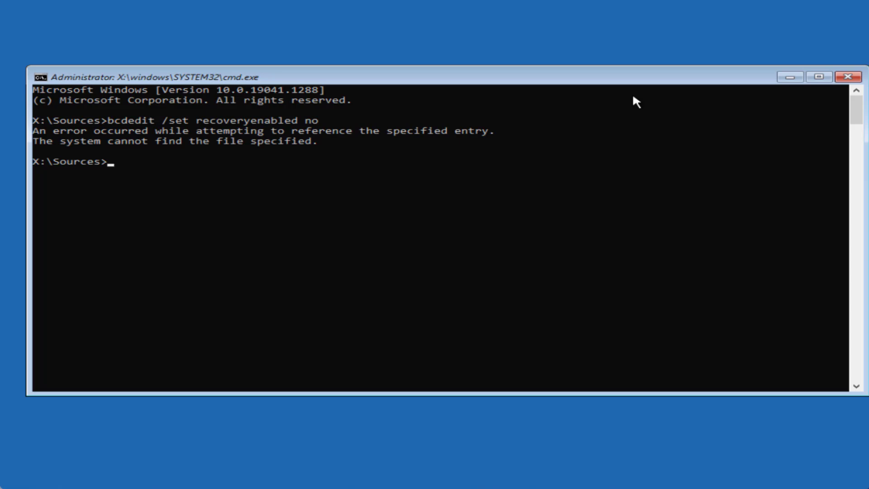
# Close cmd, start uninstalling the latest Windows 10 quality update, then cancel it.
pyautogui.click(848, 77)
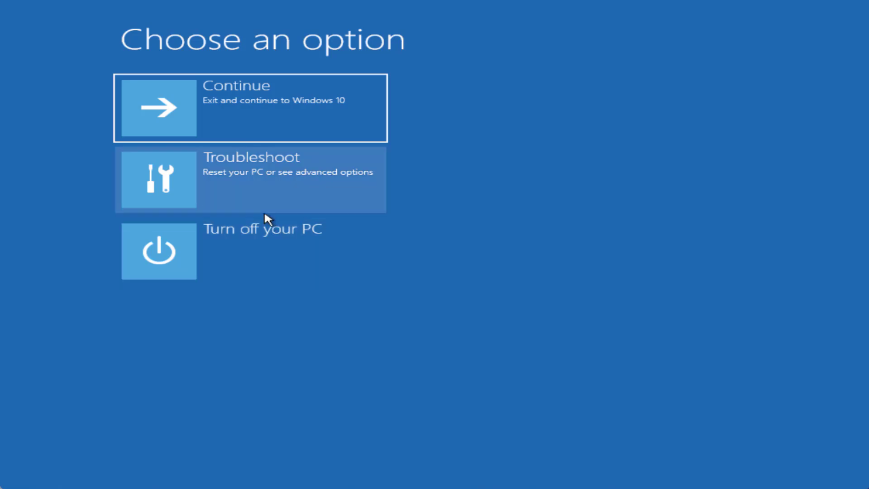
pyautogui.click(272, 172)
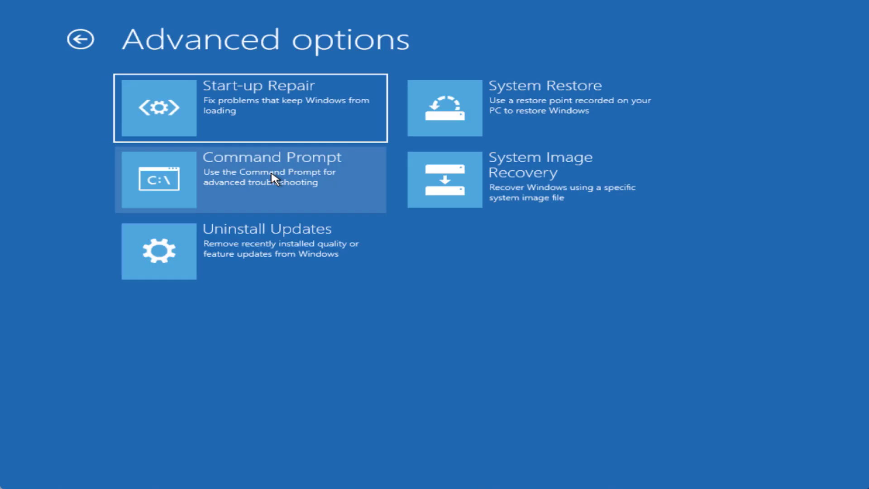
pyautogui.click(297, 264)
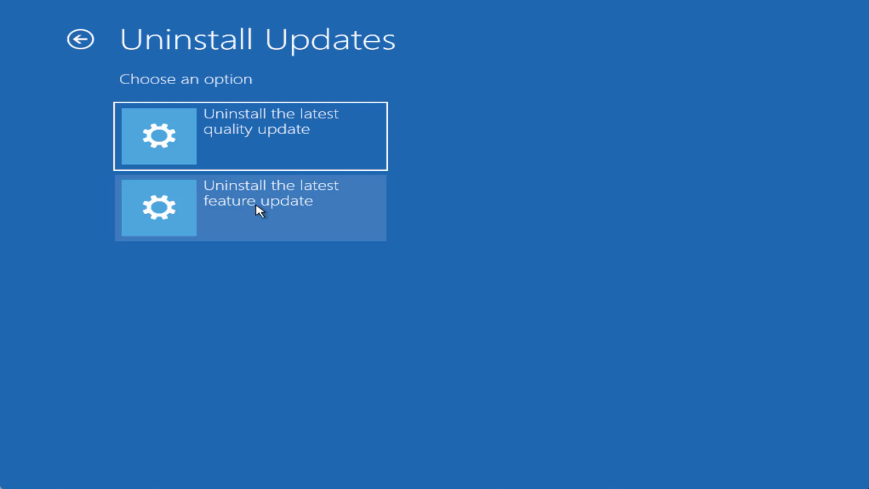
pyautogui.click(268, 136)
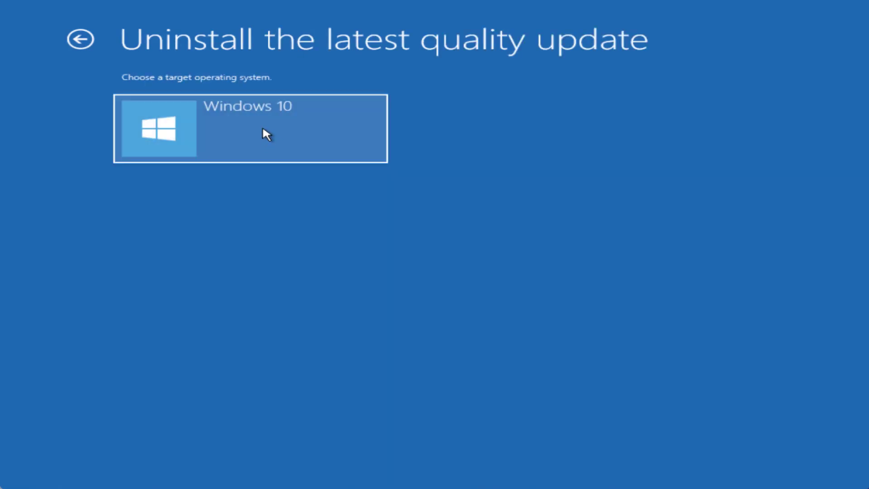
pyautogui.click(263, 129)
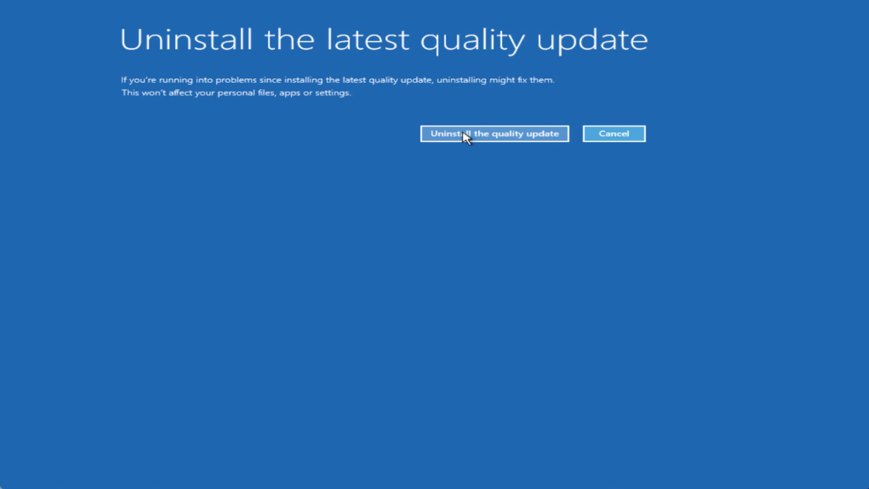
pyautogui.click(626, 136)
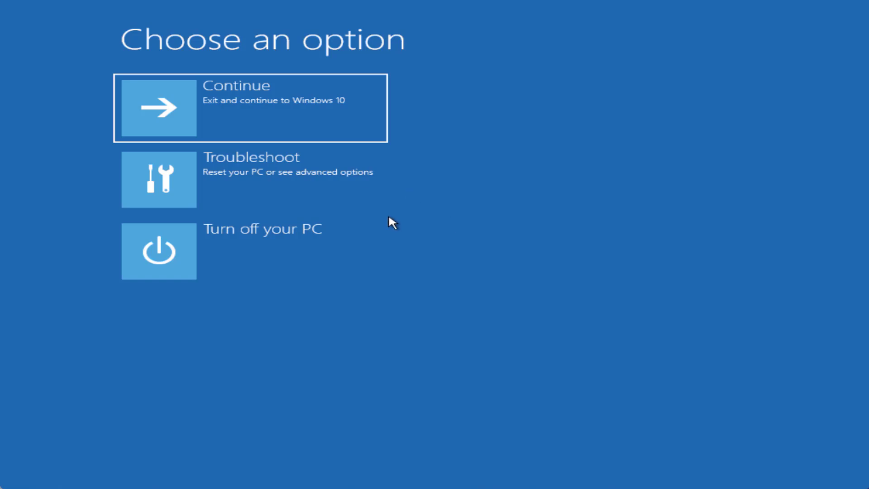
# Open Command Prompt from Troubleshoot and run sfc /scannow, which cannot complete the operation.
pyautogui.click(291, 178)
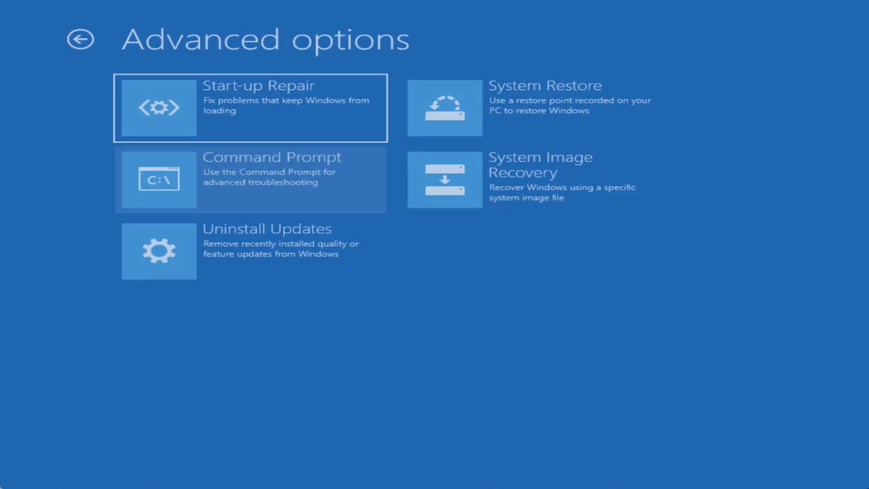
pyautogui.click(291, 177)
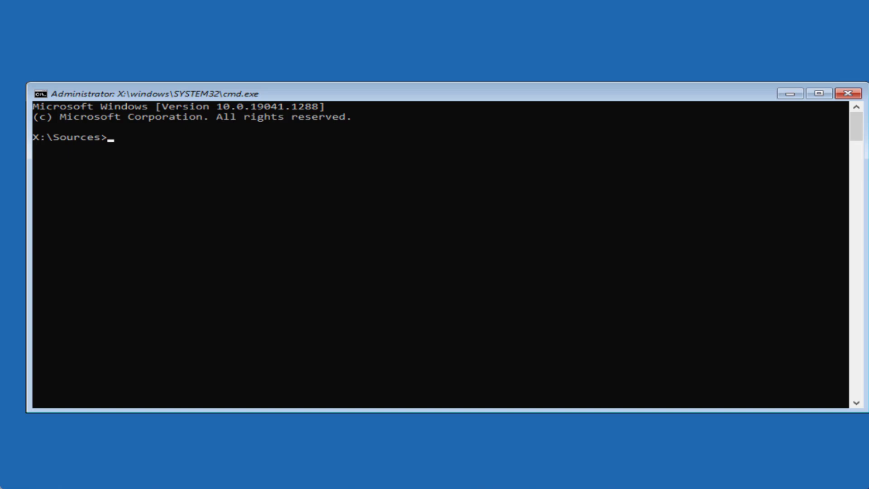
pyautogui.write('sfc /sc')
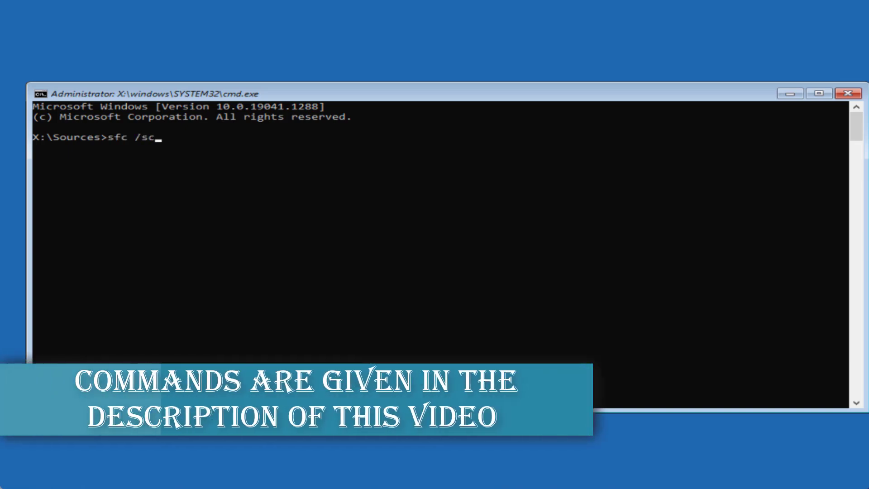
pyautogui.write('annow')
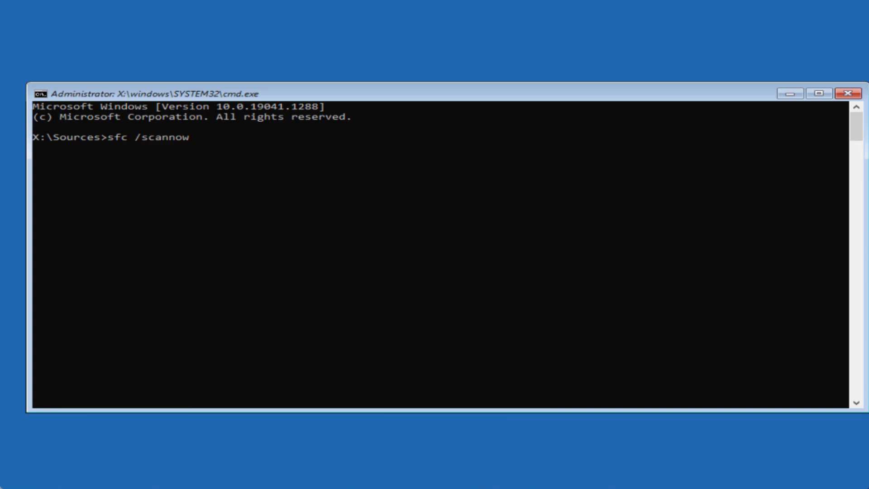
pyautogui.press('Return')
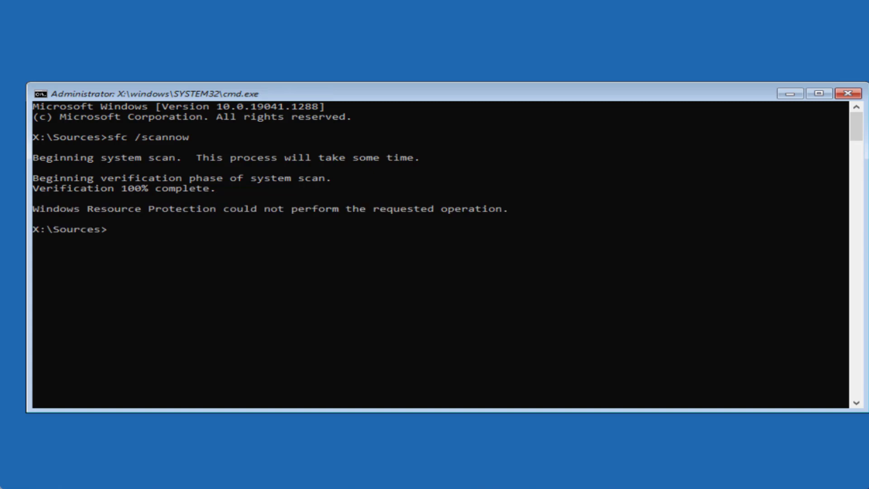
pyautogui.click(137, 268)
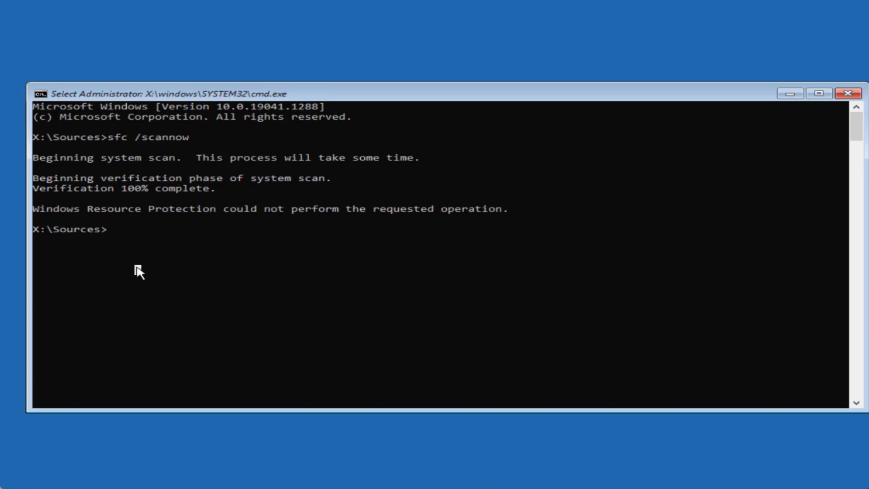
# Run dism /online /cleanup-image /restorehealth, which fails with Error: 50.
pyautogui.write('d')
pyautogui.write('ism')
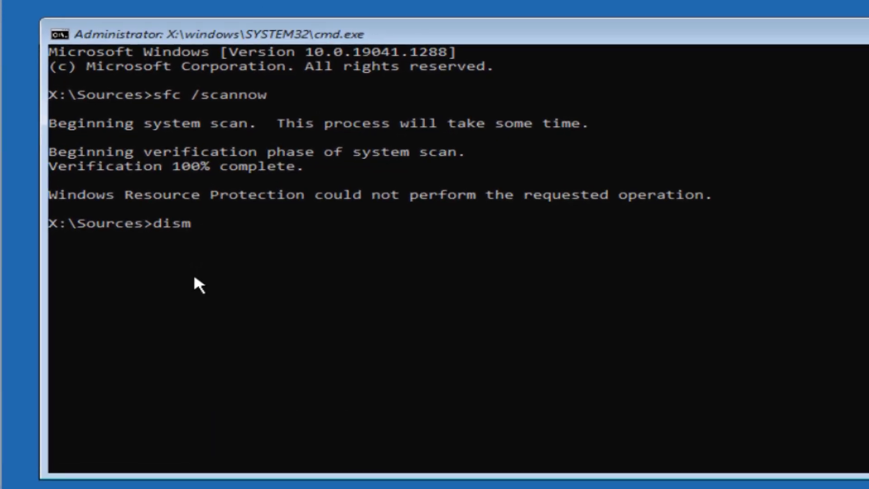
pyautogui.write(' /online')
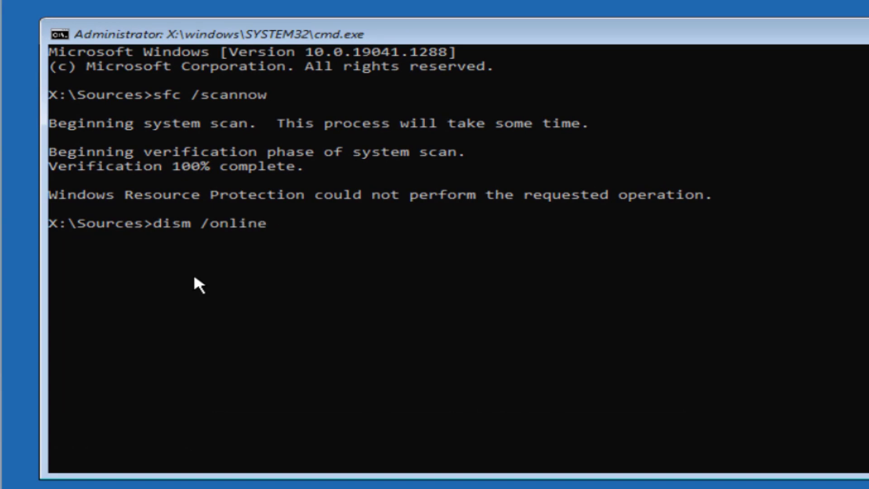
pyautogui.write(' /cleanup')
pyautogui.write('-iamge')
pyautogui.press('BackSpace')
pyautogui.press('BackSpace')
pyautogui.press('BackSpace')
pyautogui.press('BackSpace')
pyautogui.press('BackSpace')
pyautogui.write('mage /rstore')
pyautogui.press('BackSpace')
pyautogui.press('BackSpace')
pyautogui.press('BackSpace')
pyautogui.press('BackSpace')
pyautogui.press('BackSpace')
pyautogui.write('esto')
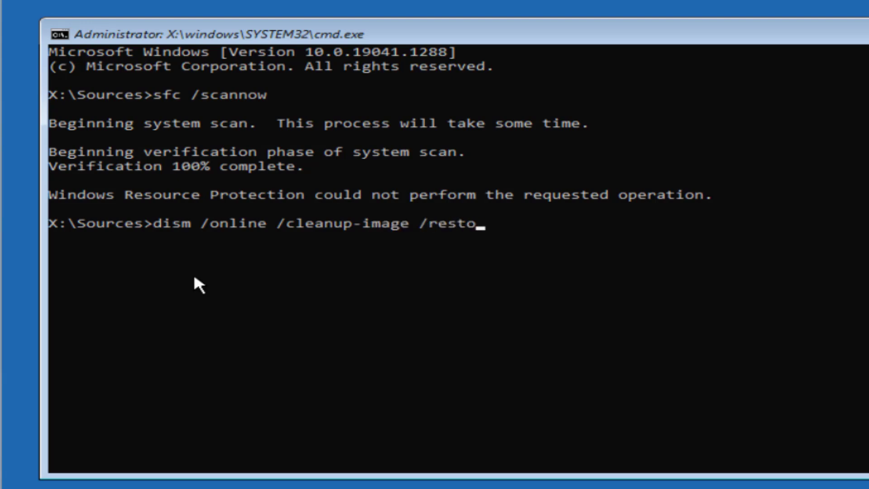
pyautogui.write('rehealth')
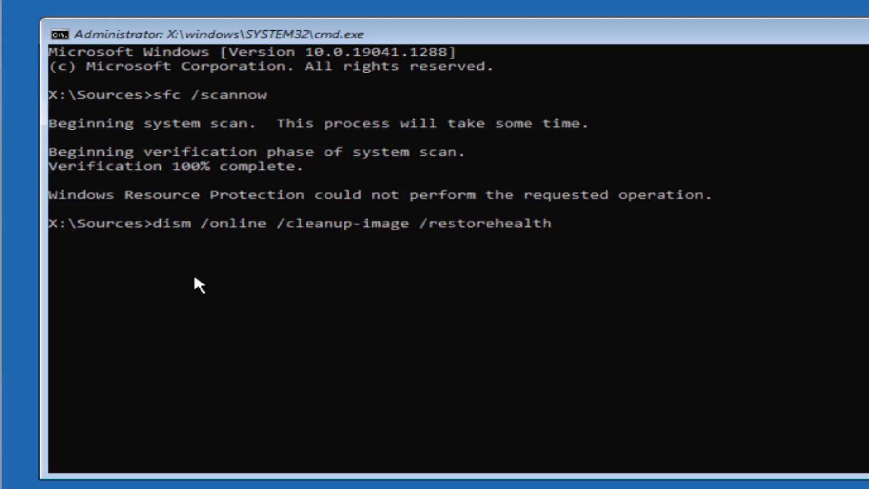
pyautogui.press('Return')
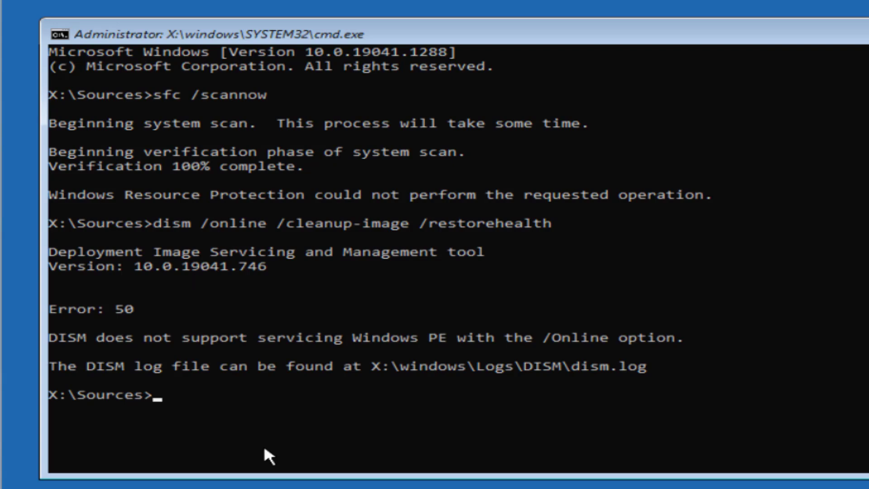
pyautogui.write('chkdsk /')
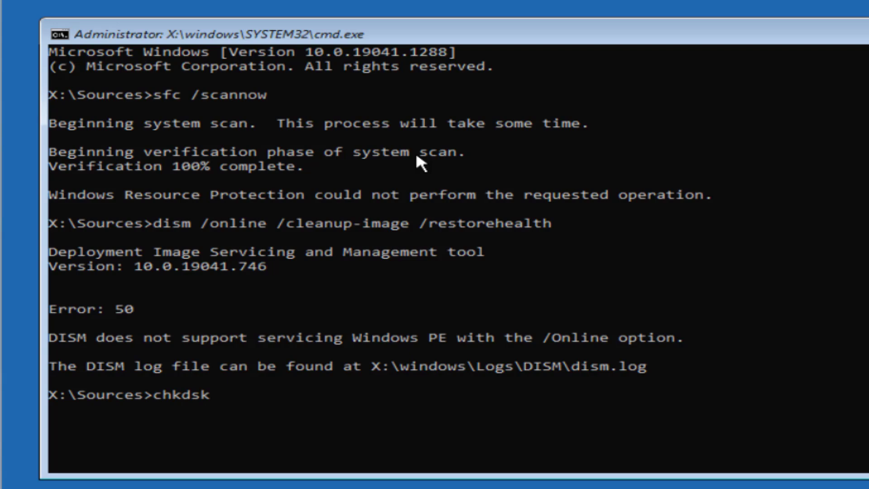
pyautogui.write('r')
# Run chkdsk /r d:, which finds no problems, then exit Command Prompt.
pyautogui.write('d:')
pyautogui.press('Return')
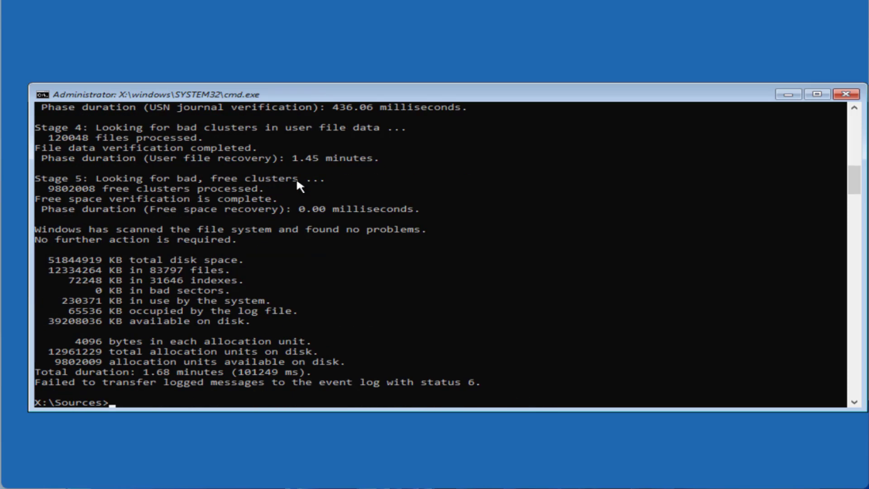
pyautogui.write('exit')
pyautogui.press('Return')
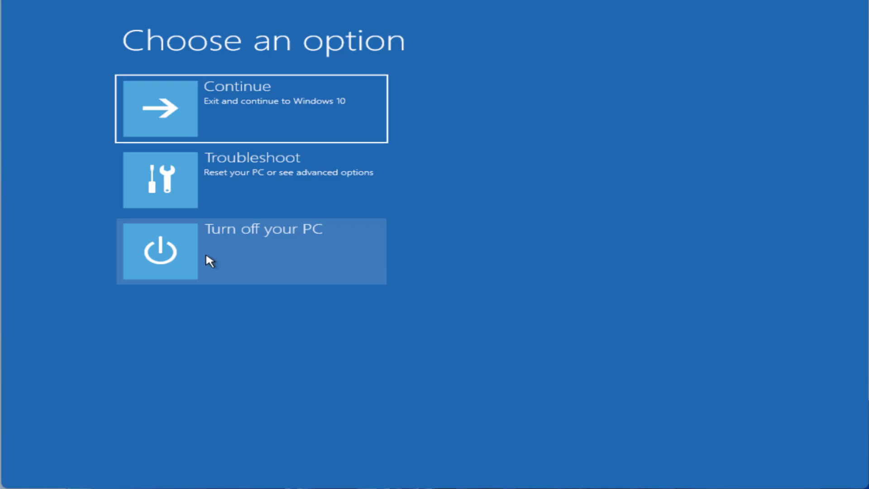
# Open Command Prompt from Troubleshoot and run bootrec /rebuildbcd, answering y.
pyautogui.click(242, 184)
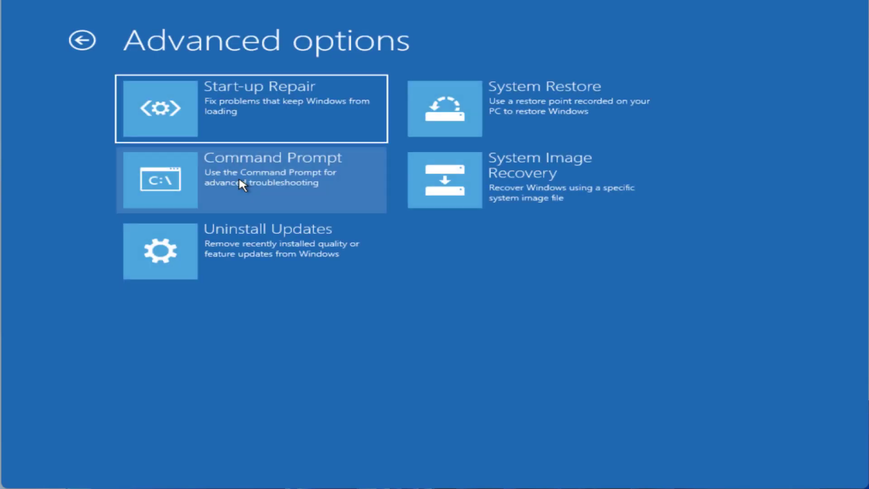
pyautogui.click(236, 194)
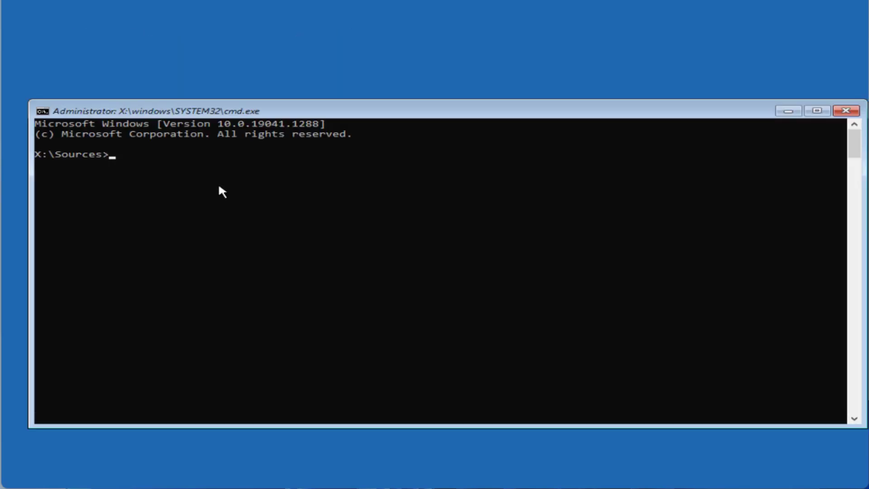
pyautogui.click(219, 186)
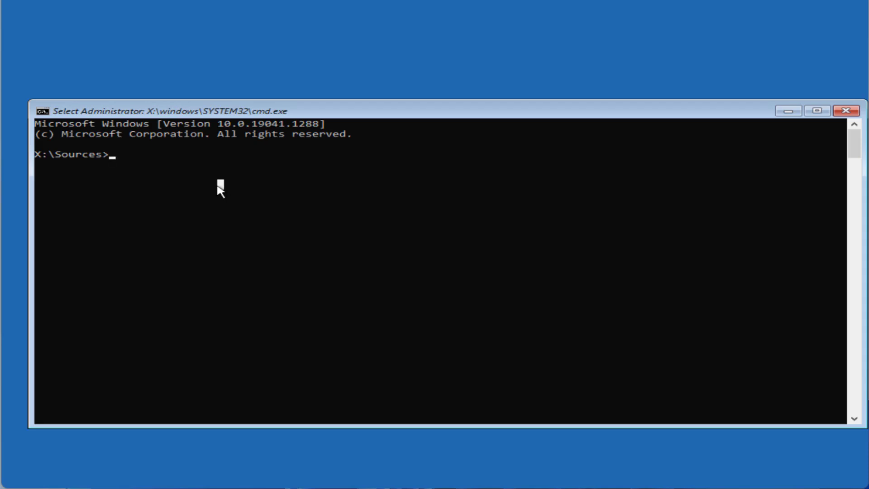
pyautogui.write('boot')
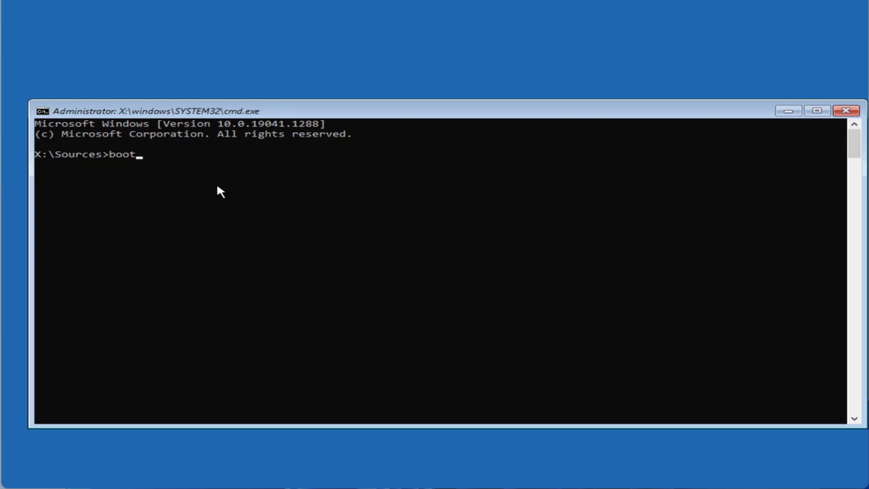
pyautogui.write('rec /rebuildbcd')
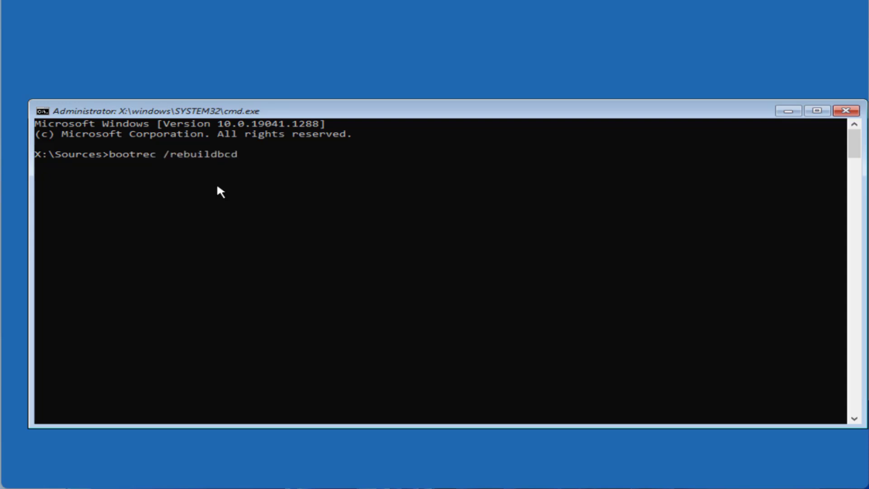
pyautogui.press('Return')
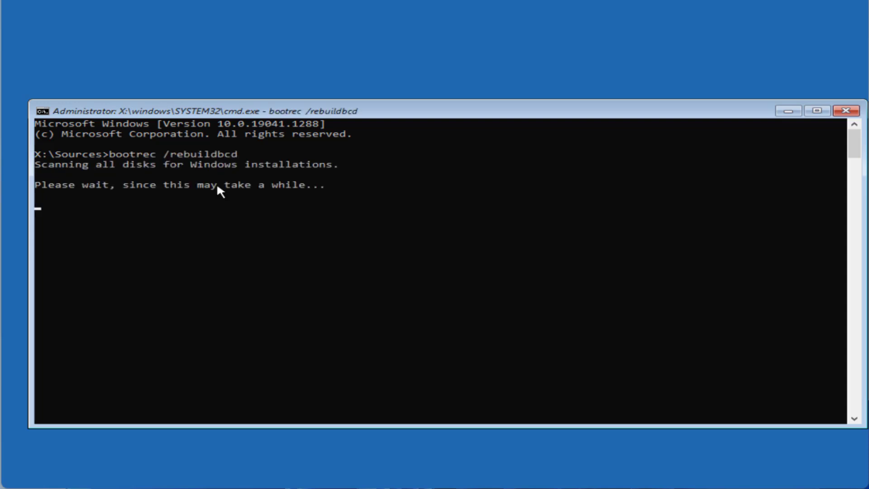
pyautogui.write('y')
pyautogui.press('Return')
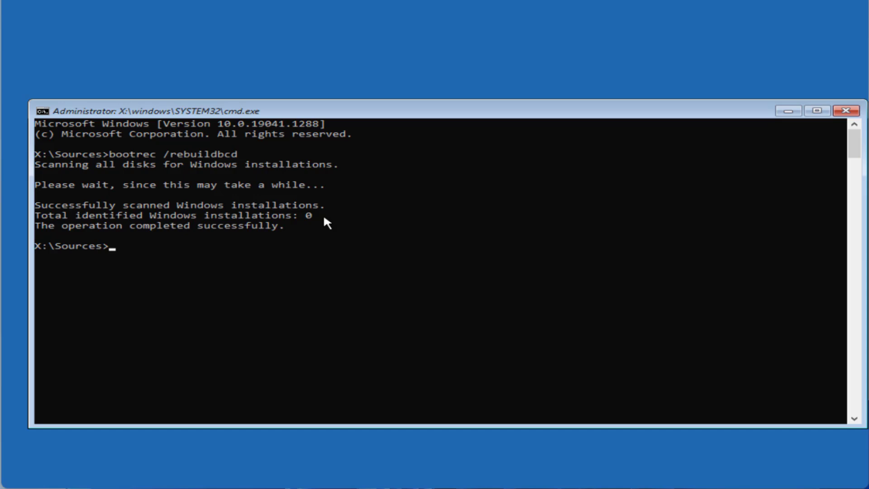
# Run bootrec /fixmbr, then bootrec /fixboot, which is denied.
pyautogui.write('bootrec /fixmbr')
pyautogui.press('Return')
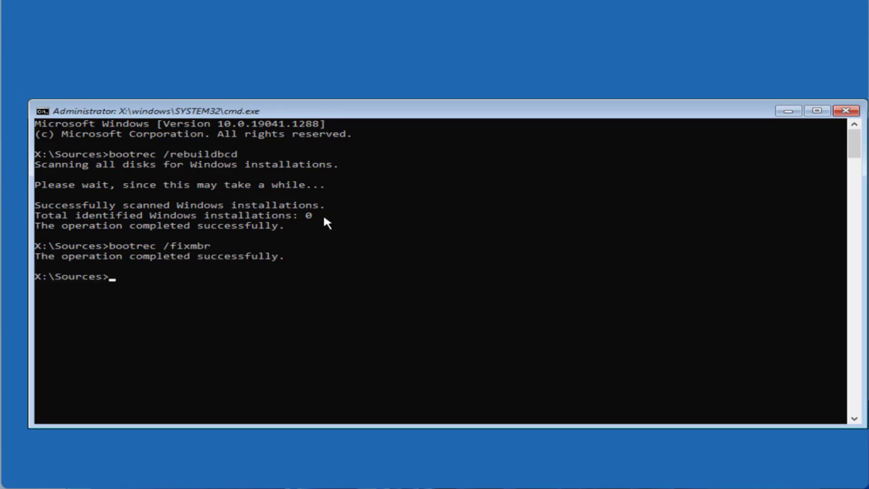
pyautogui.write('bootrec /fixboot')
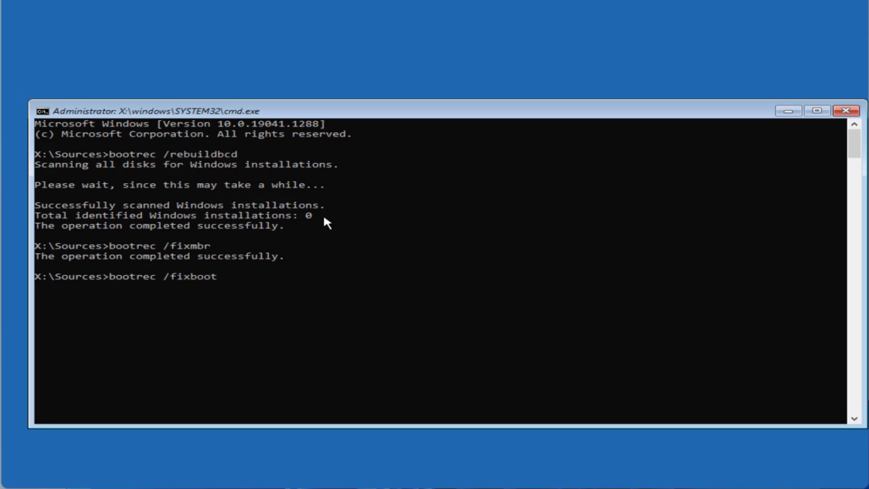
pyautogui.press('Return')
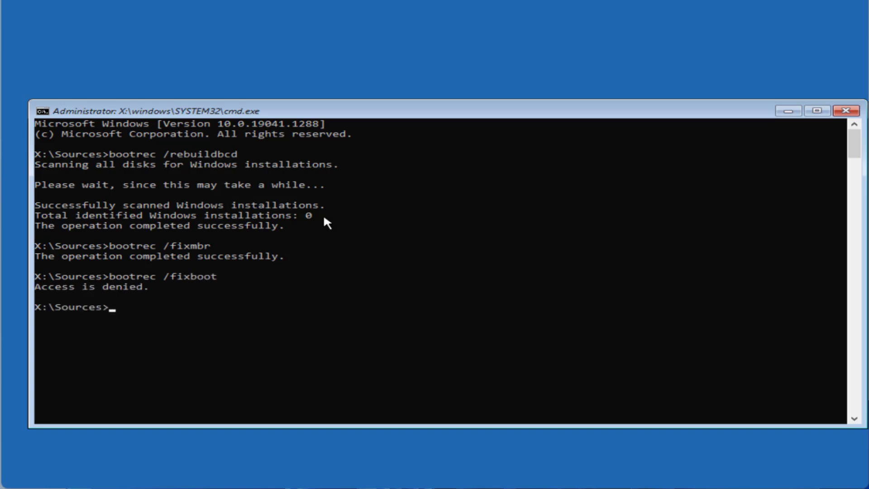
# Run bootsect /nt60 sys, rerun bootrec /fixboot successfully, then exit Command Prompt.
pyautogui.write('bootsect /nt6')
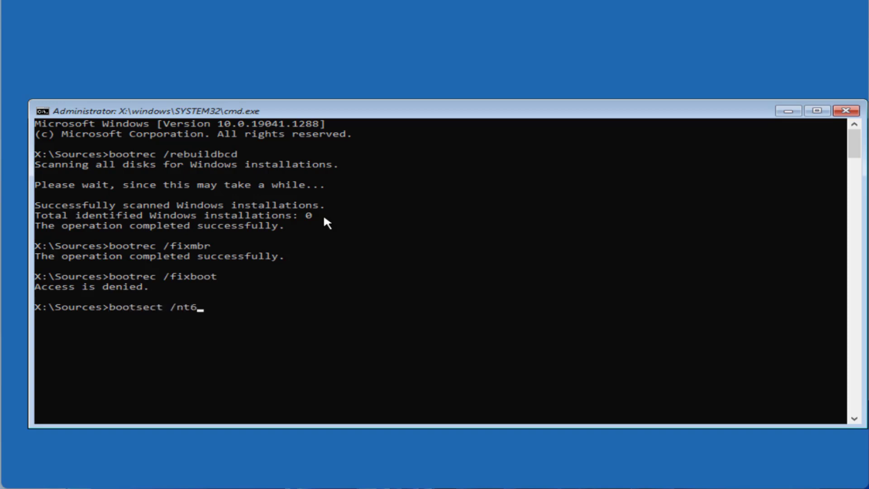
pyautogui.write('0 sys')
pyautogui.press('Return')
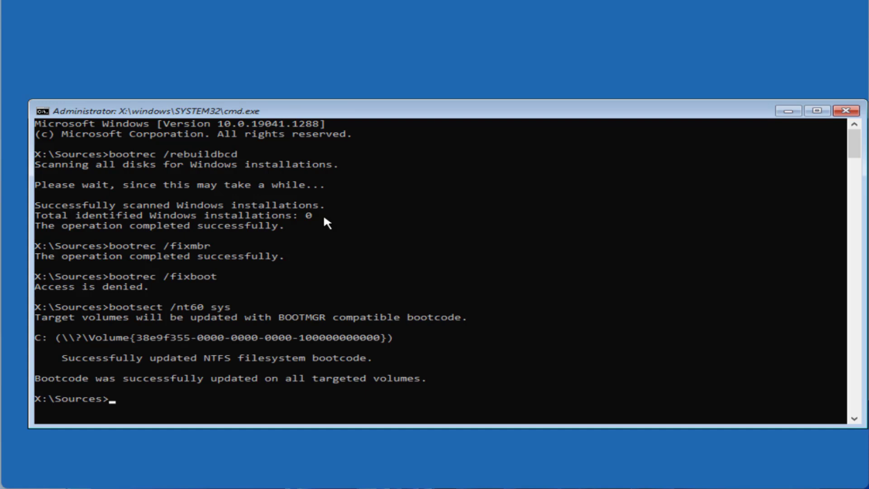
pyautogui.write('bootrec /fixb')
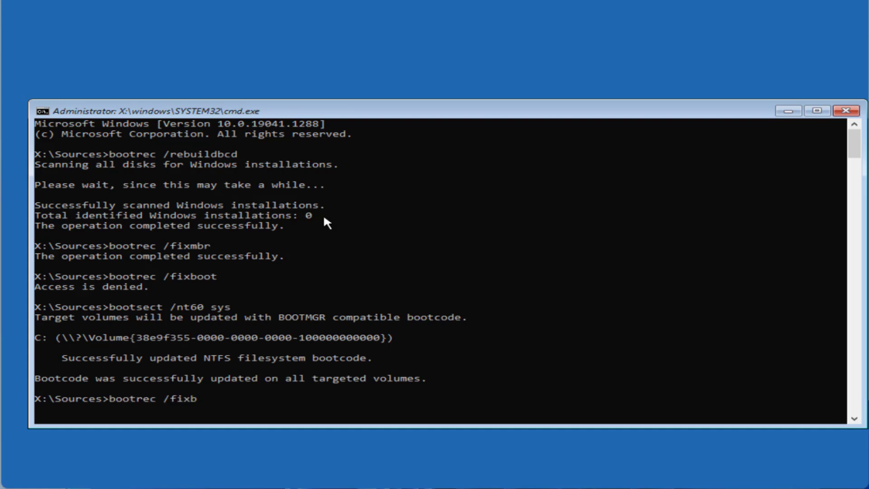
pyautogui.write('oot')
pyautogui.press('Return')
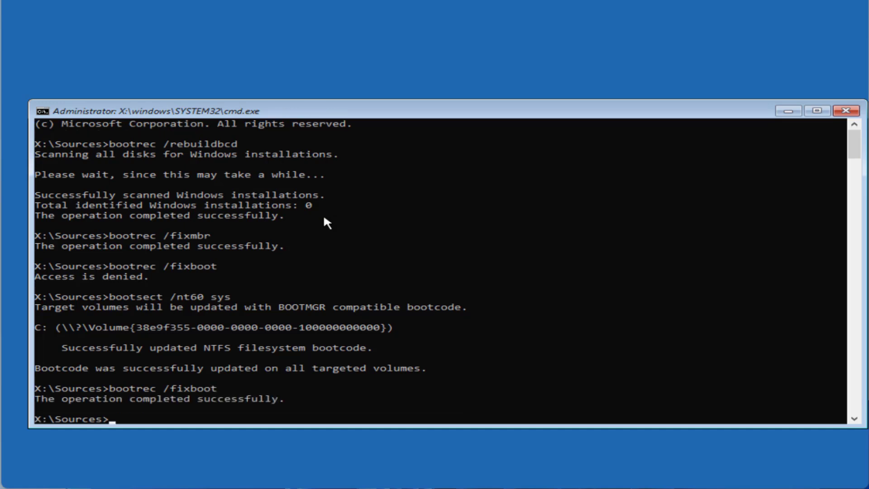
pyautogui.write('exit')
pyautogui.press('Return')
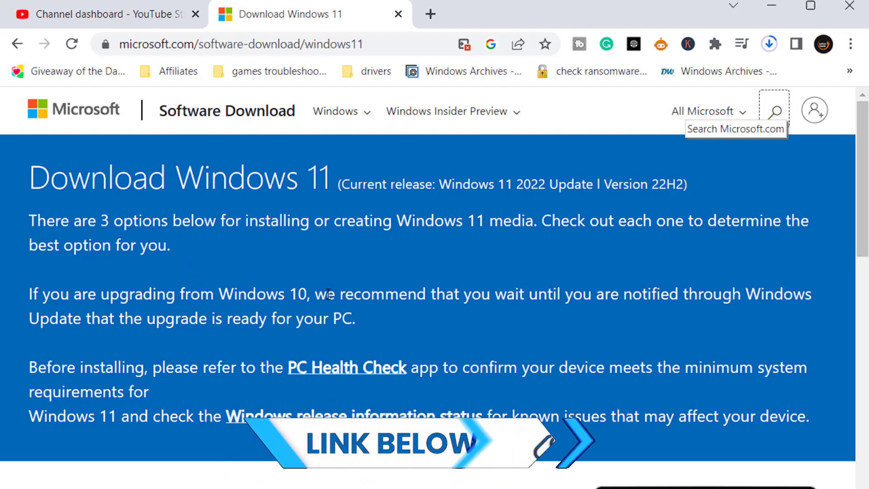
# Select the Windows 11 multi-edition x64 ISO and request its download.
pyautogui.scroll(-12, 328, 294)
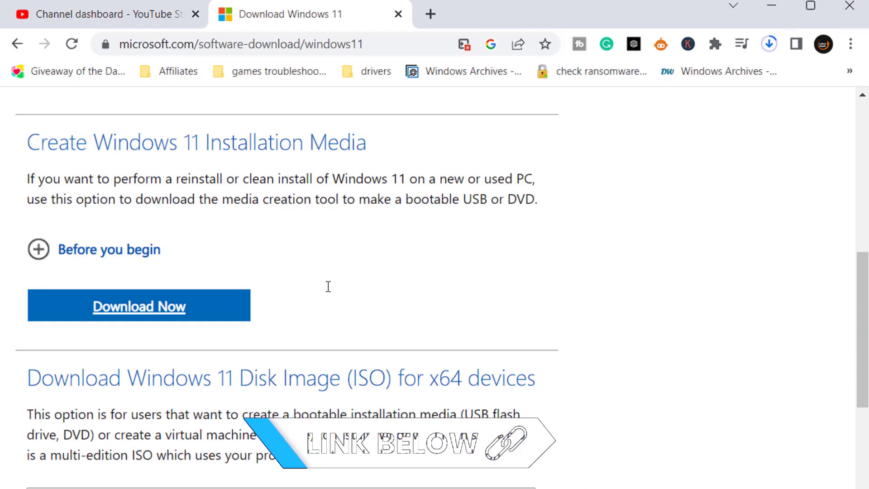
pyautogui.scroll(-5, 328, 286)
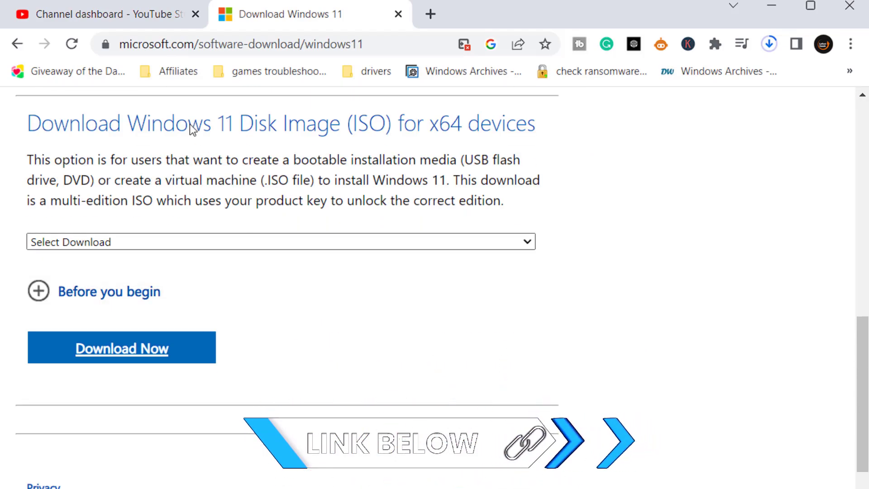
pyautogui.click(132, 242)
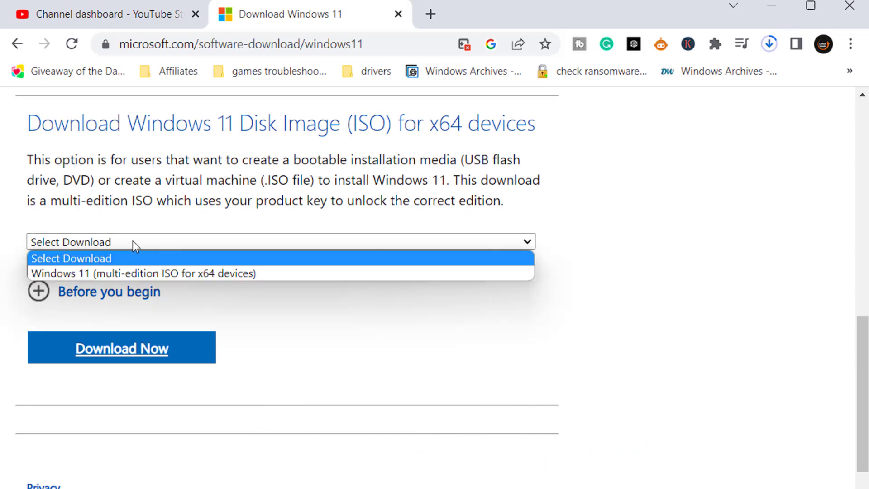
pyautogui.click(140, 273)
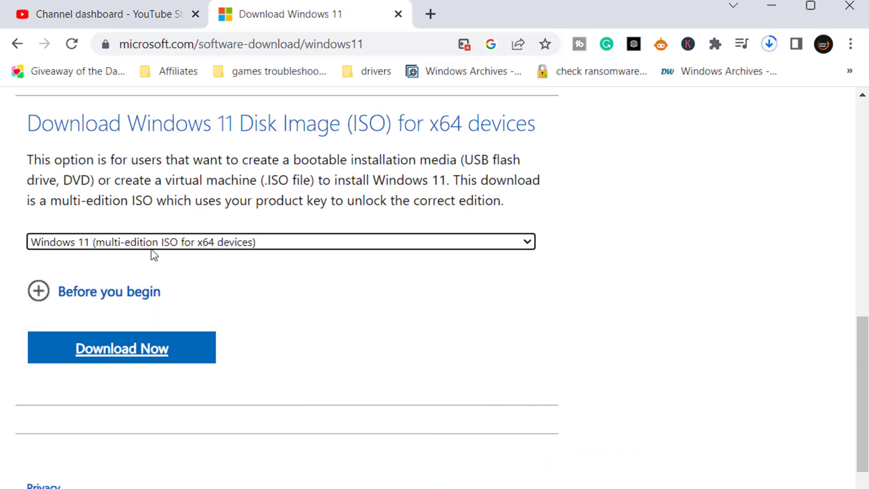
pyautogui.click(163, 336)
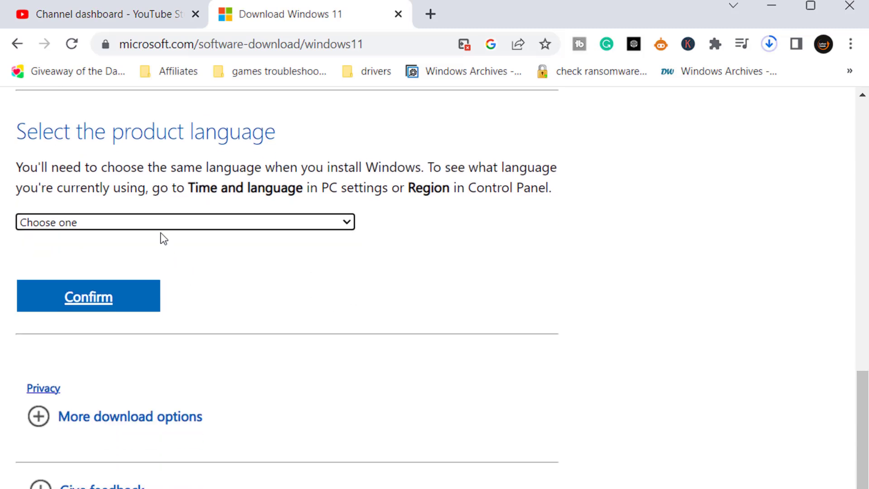
# Confirm English (United States) as the language and start the 64-bit download.
pyautogui.click(166, 222)
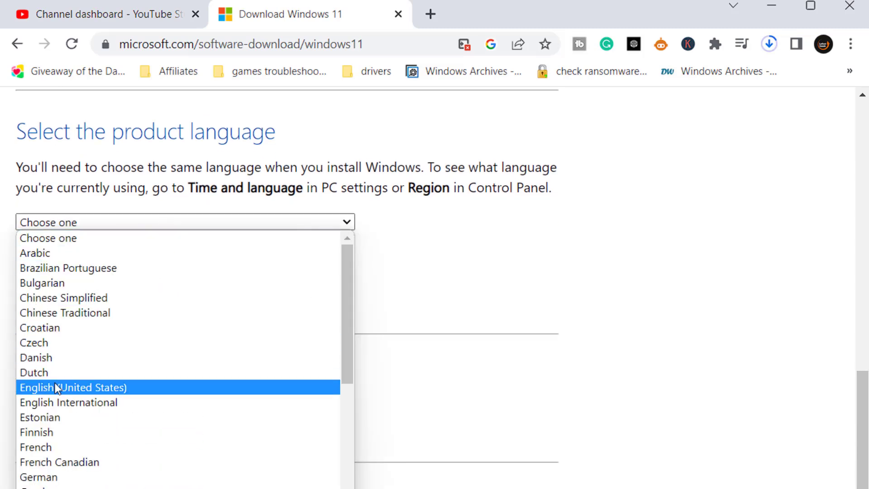
pyautogui.click(77, 387)
pyautogui.click(105, 313)
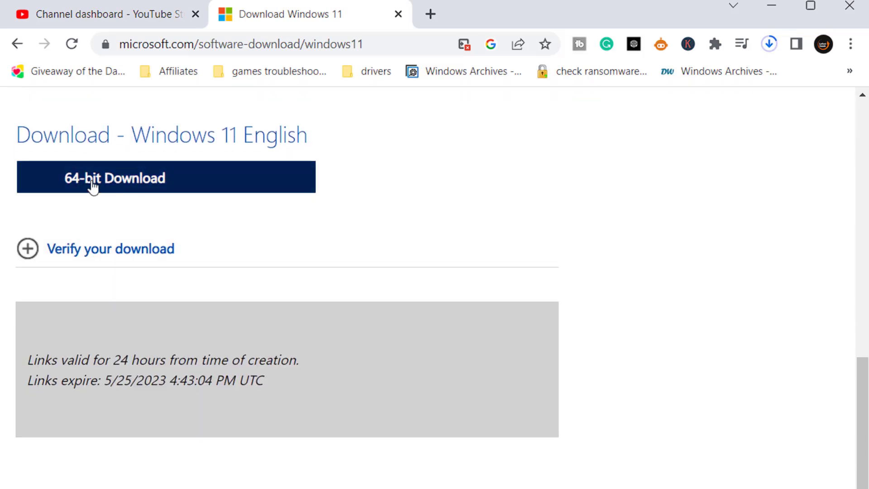
pyautogui.click(96, 187)
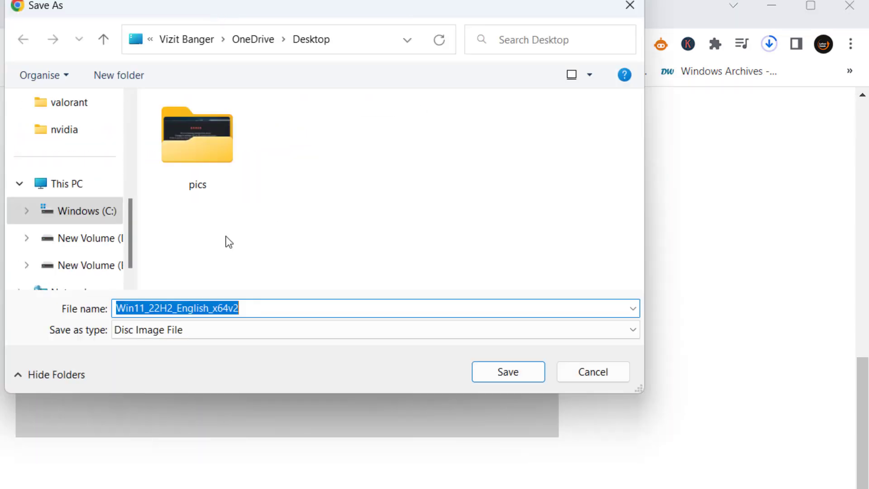
# Save the Win11_22H2_English_x64v2 ISO to the Desktop folder.
pyautogui.scroll(3, 86, 224)
pyautogui.scroll(3, 77, 208)
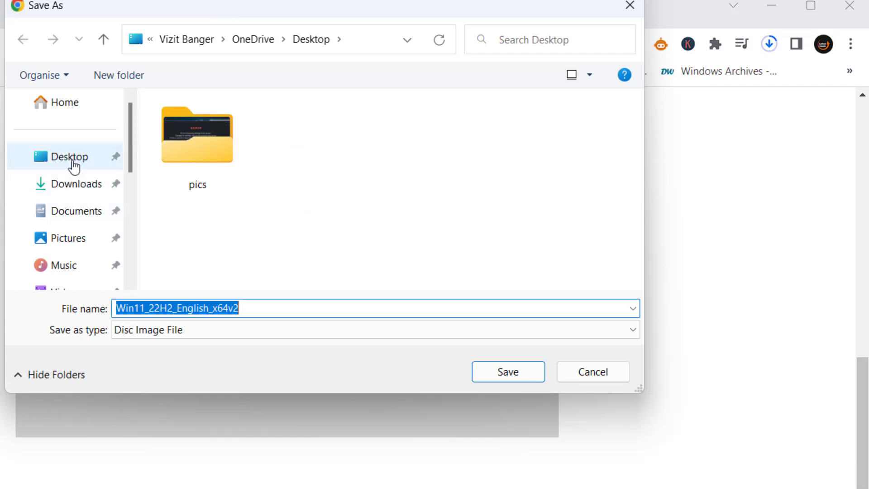
pyautogui.click(74, 167)
pyautogui.click(526, 378)
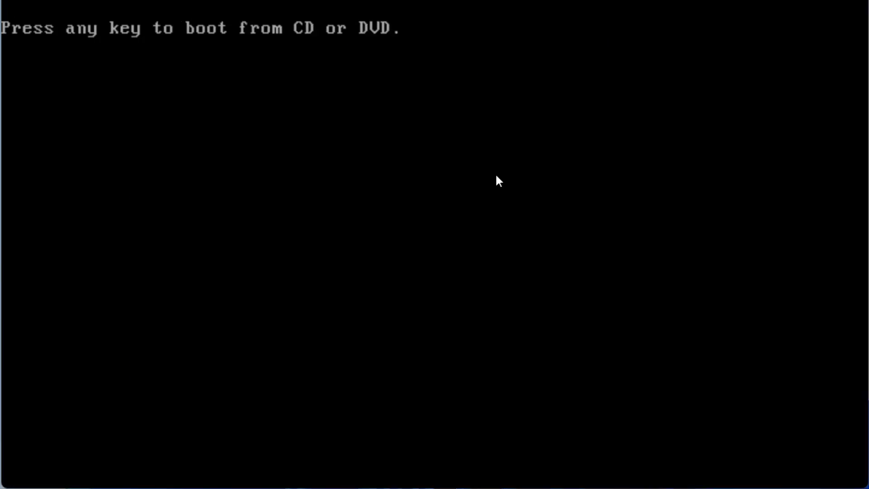
# Boot from the DVD and start Windows Setup without a product key.
pyautogui.press('Return')
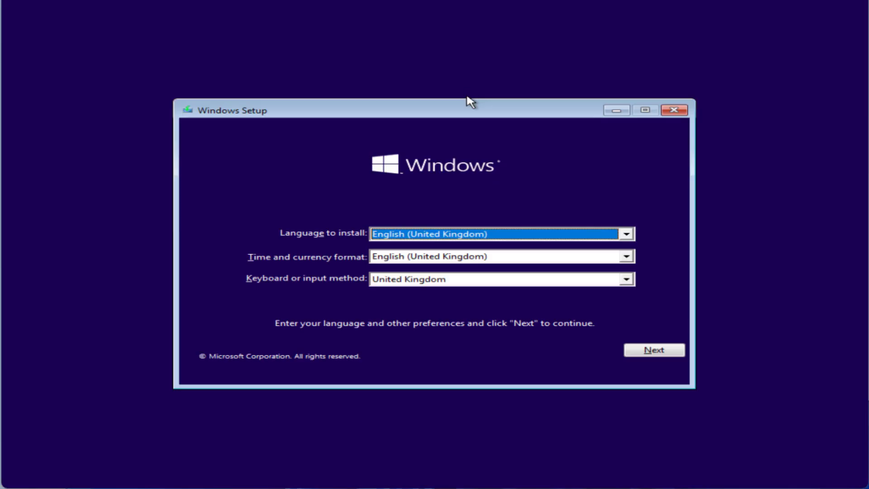
pyautogui.click(648, 353)
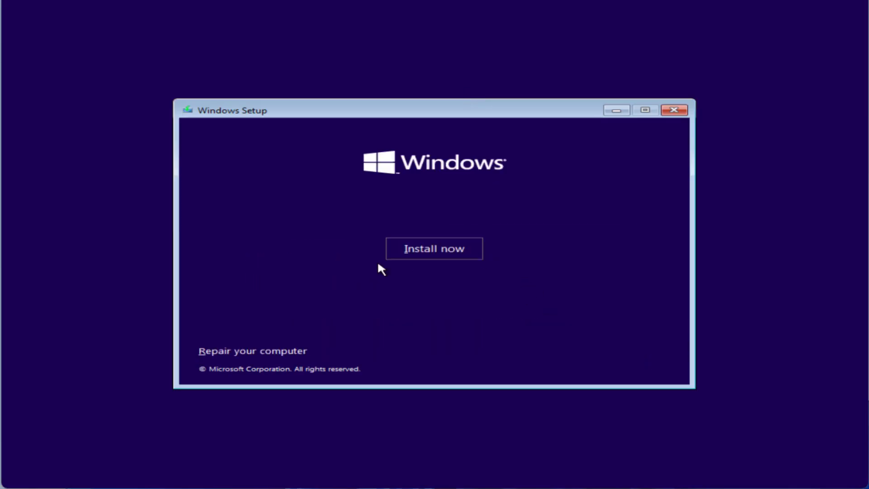
pyautogui.click(430, 252)
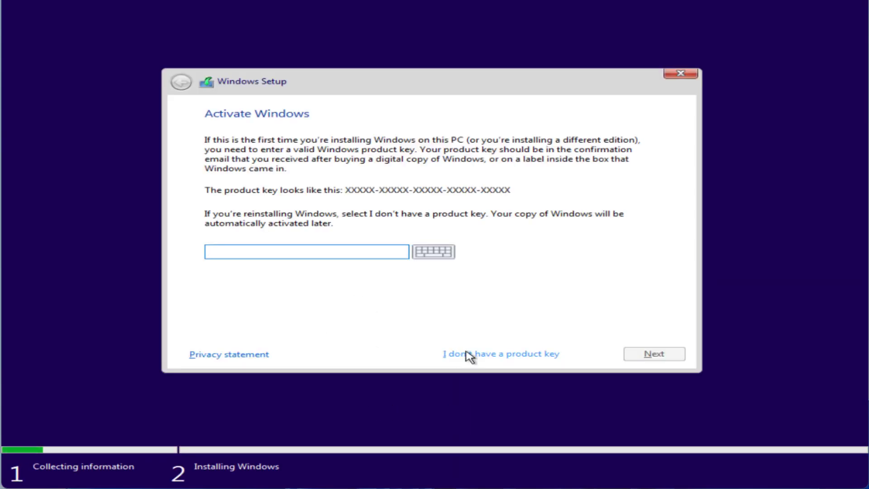
pyautogui.click(488, 354)
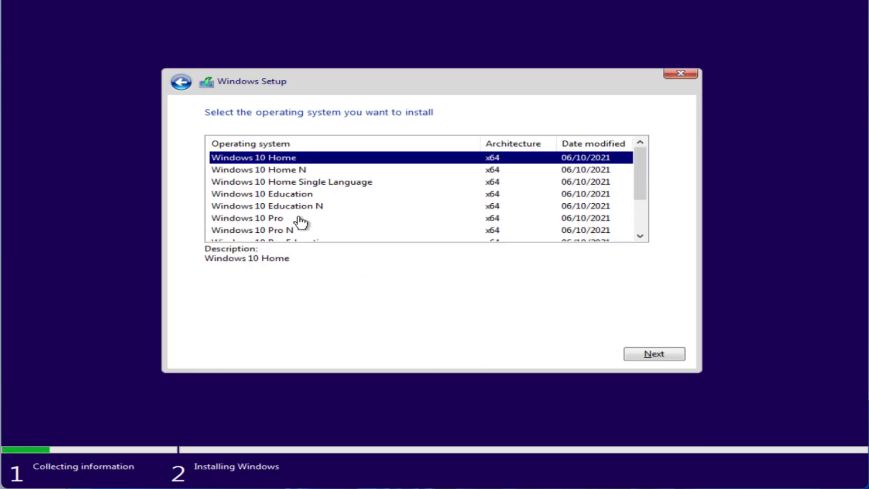
# Choose Windows 10 Pro, accept the licence, and target Drive 0 Partition 2 for a Custom install.
pyautogui.click(338, 220)
pyautogui.click(656, 354)
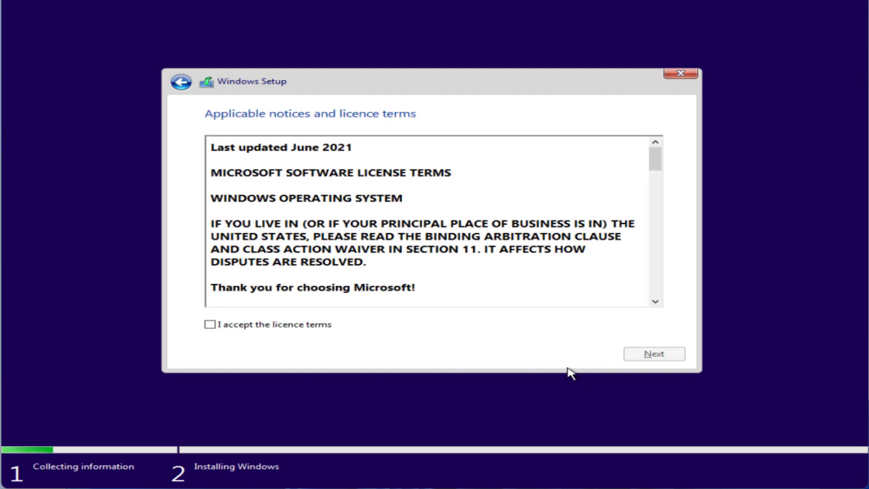
pyautogui.click(323, 325)
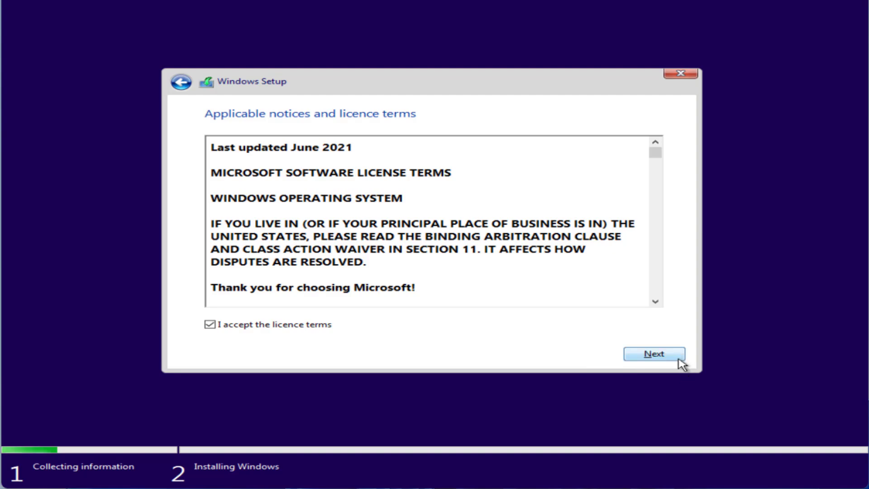
pyautogui.click(661, 355)
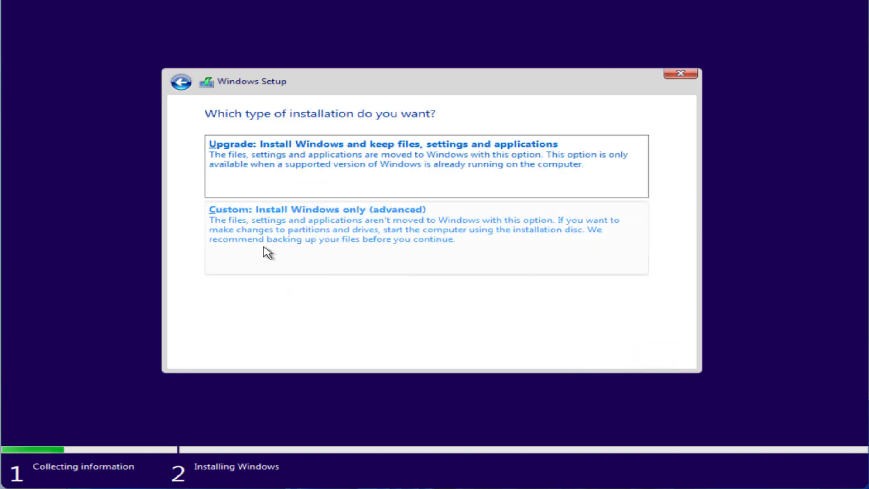
pyautogui.click(320, 235)
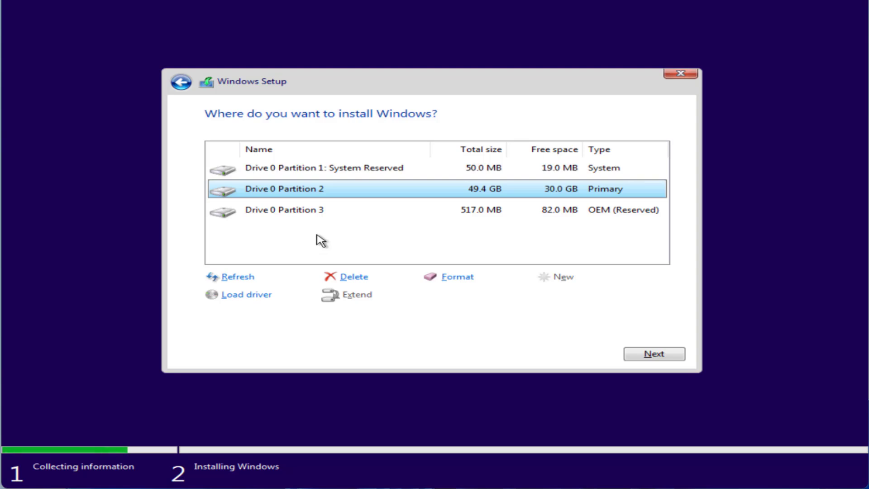
pyautogui.click(303, 213)
pyautogui.click(312, 191)
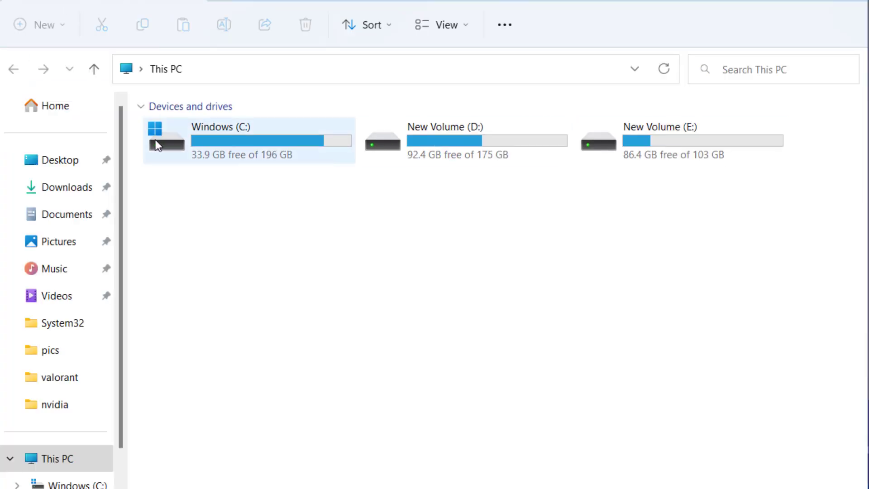
# Open Windows (C:) in This PC and select its Windows folder.
pyautogui.doubleClick(224, 153)
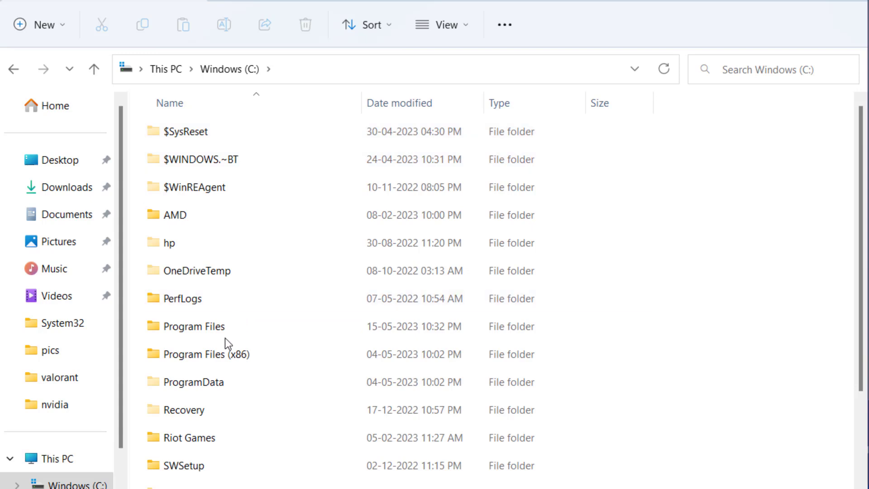
pyautogui.scroll(-2, 225, 339)
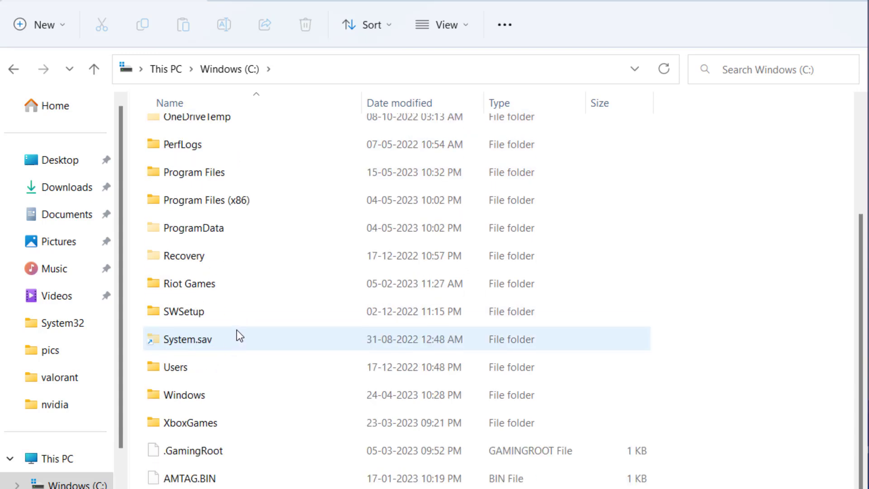
pyautogui.click(197, 399)
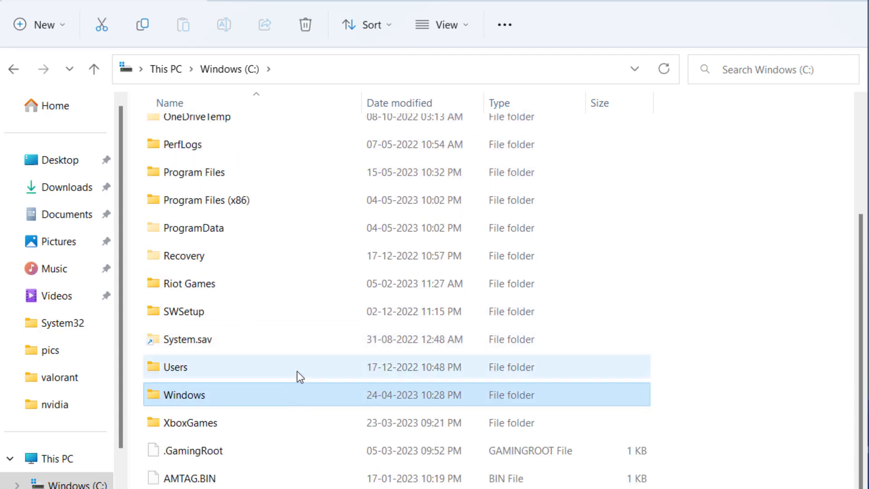